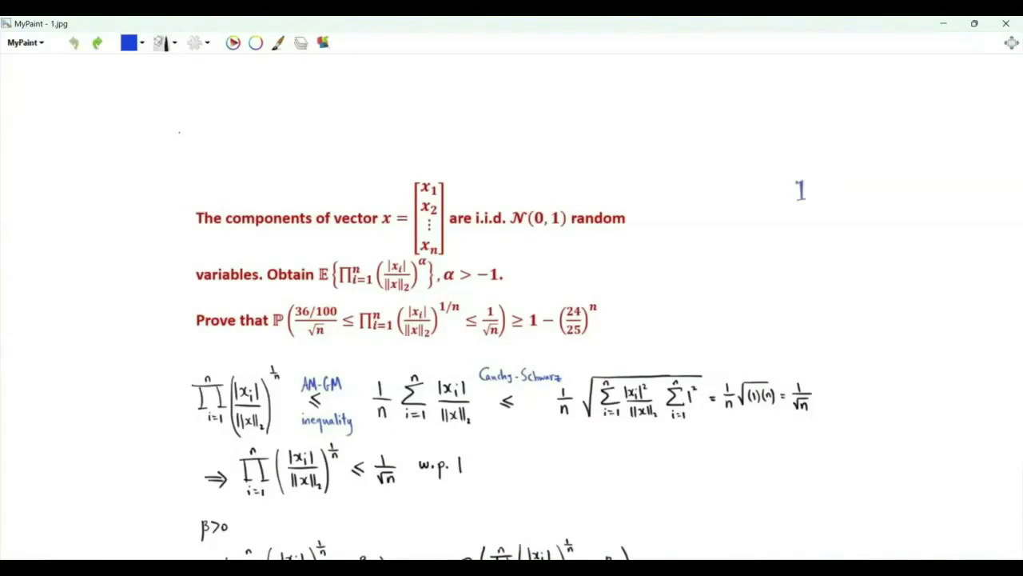
Underline i.i.d. and N(0,1), dot the expectation, and circle the |x_i|/||x||_2 fraction
left_click_drag(473, 236, 569, 234)
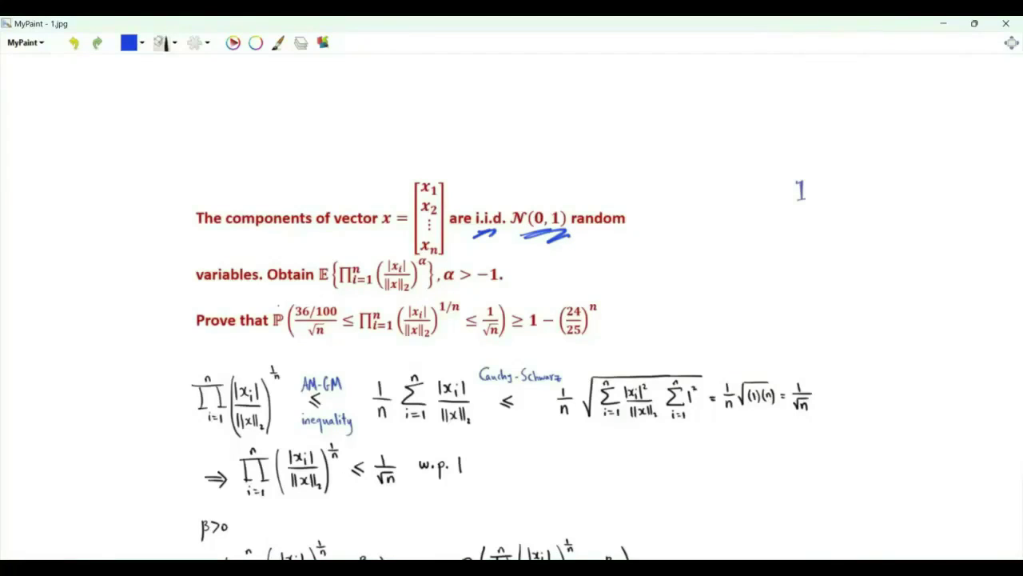
left_click(325, 292)
mouse_move(403, 257)
left_mouse_down()
mouse_move(414, 296)
mouse_move(411, 264)
left_mouse_up()
left_click(424, 268)
Handwrite |x_i| over ||x||_2 at the top right of the page
mouse_move(676, 88)
left_mouse_down()
mouse_move(676, 115)
mouse_move(700, 110)
left_mouse_up()
left_click_drag(700, 92, 684, 111)
mouse_move(704, 104)
left_mouse_down()
mouse_move(722, 129)
mouse_move(674, 166)
left_mouse_up()
mouse_move(668, 143)
left_mouse_down()
mouse_move(667, 166)
mouse_move(702, 162)
left_mouse_up()
left_click_drag(702, 144, 686, 162)
left_click_drag(708, 138, 715, 164)
mouse_move(718, 158)
left_mouse_down()
mouse_move(727, 167)
mouse_move(697, 186)
mouse_move(783, 110)
mouse_move(862, 104)
mouse_move(820, 150)
left_mouse_up()
Write √Σx_j² from i=1 to n under the root and circle the handwritten fraction
mouse_move(804, 160)
left_mouse_down()
mouse_move(804, 169)
mouse_move(823, 163)
left_mouse_up()
left_click_drag(804, 124, 842, 149)
left_click_drag(850, 142, 847, 159)
left_click_drag(854, 114, 865, 122)
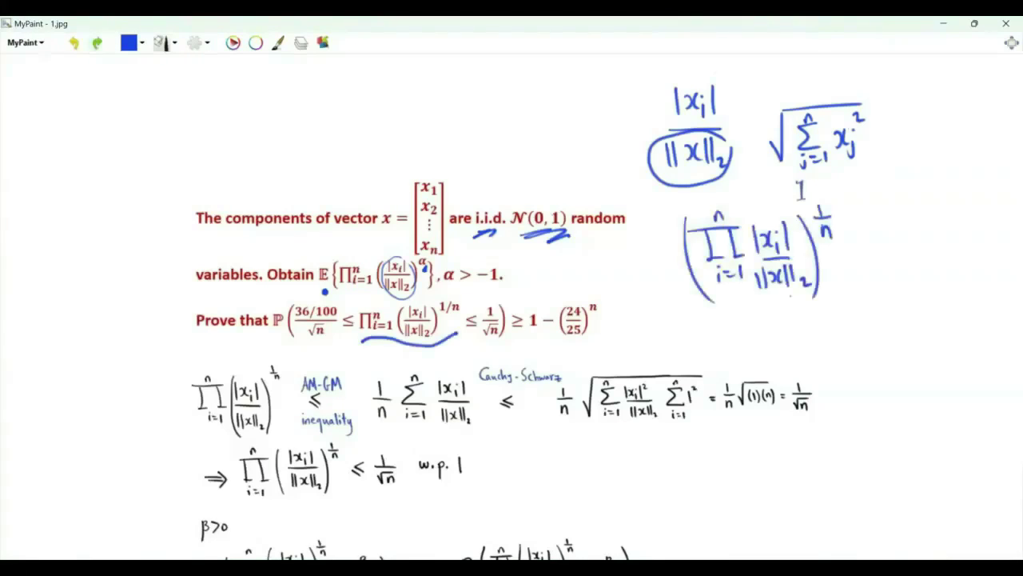
mouse_move(729, 150)
left_mouse_down()
mouse_move(732, 80)
mouse_move(646, 160)
mouse_move(699, 194)
left_mouse_up()
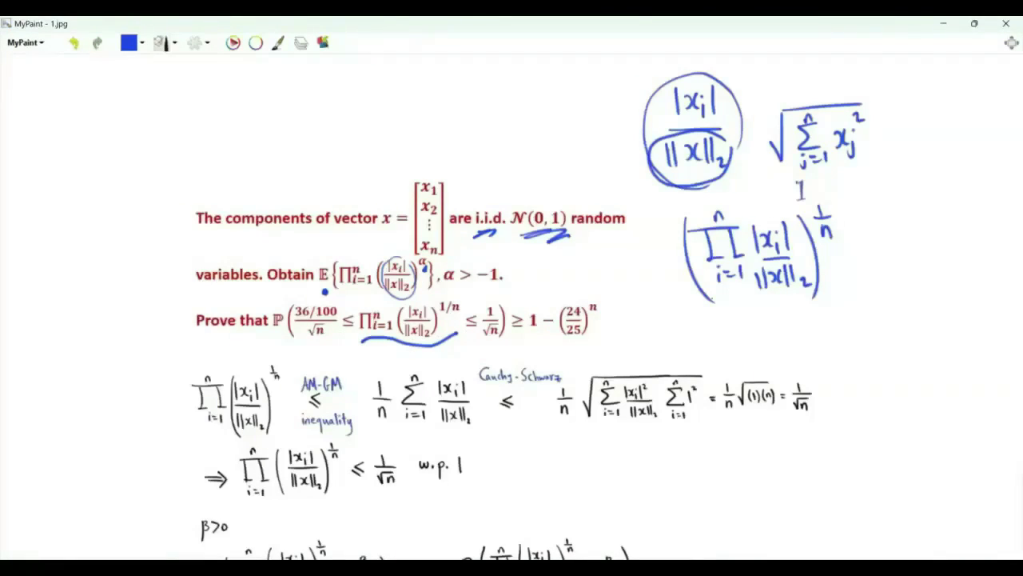
Write .36/√n and 1/√n, circle the exponent n of (24/25)^n, and underline the product term
left_click(682, 322)
mouse_move(690, 314)
left_mouse_down()
mouse_move(692, 323)
mouse_move(727, 322)
mouse_move(702, 331)
left_mouse_up()
left_click_drag(704, 345, 714, 346)
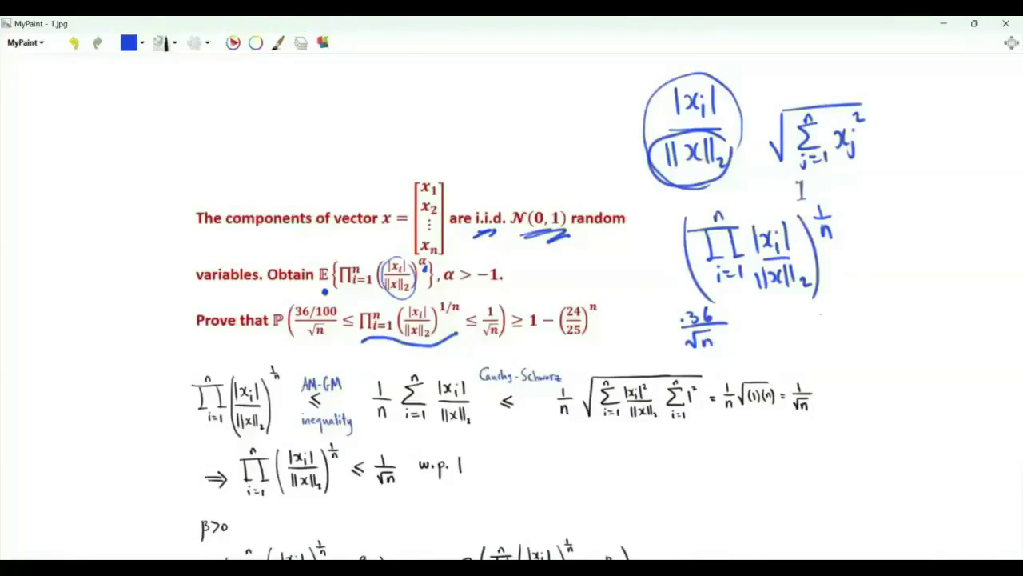
left_click_drag(860, 300, 861, 316)
mouse_move(848, 320)
left_mouse_down()
mouse_move(884, 313)
mouse_move(875, 340)
left_mouse_up()
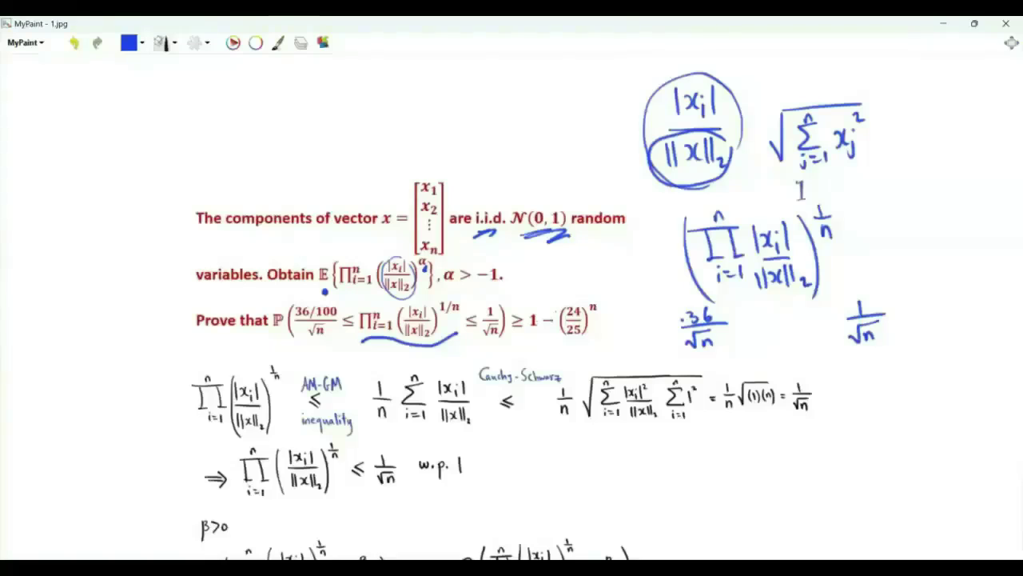
left_click_drag(603, 296, 611, 300)
left_click_drag(212, 431, 250, 440)
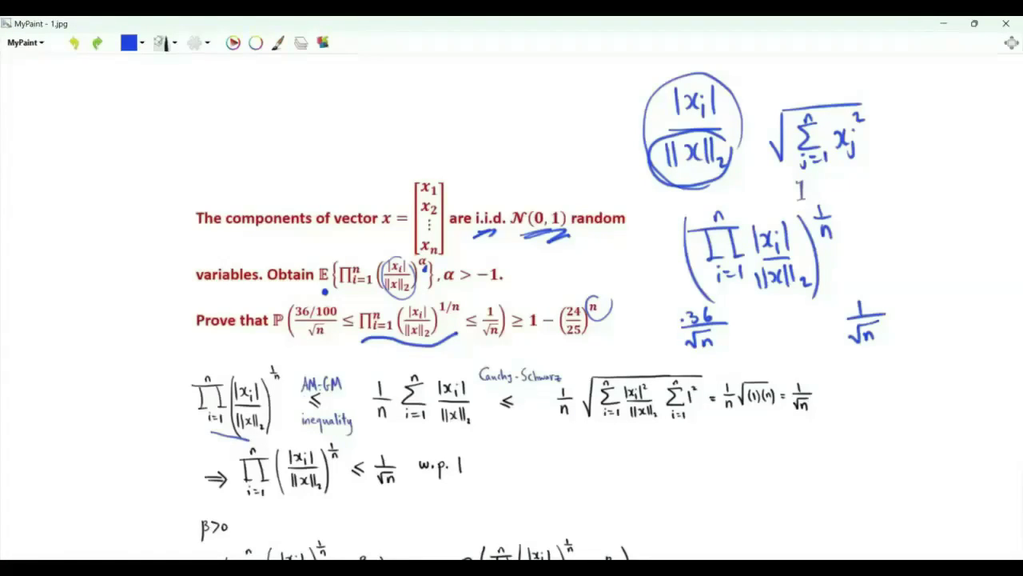
Mark the AM-GM sum term and its ||x||_2, then write Σ from i=1 to n below
left_click_drag(409, 437, 430, 425)
left_click_drag(411, 366, 406, 389)
mouse_move(446, 423)
left_mouse_down()
mouse_move(462, 432)
mouse_move(480, 413)
left_mouse_up()
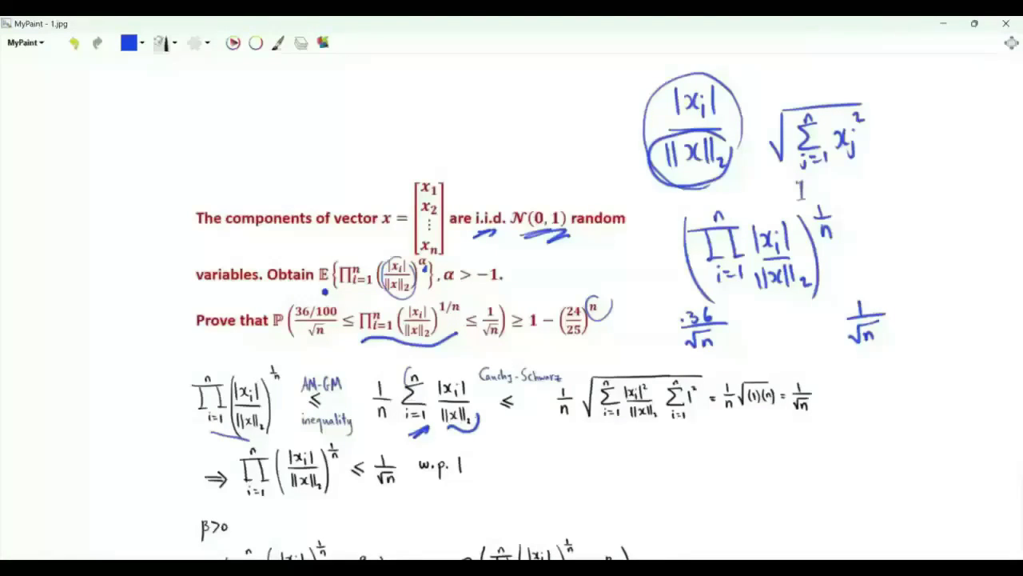
mouse_move(600, 445)
left_mouse_down()
mouse_move(567, 456)
mouse_move(598, 477)
left_mouse_up()
mouse_move(580, 481)
left_mouse_down()
mouse_move(581, 497)
mouse_move(593, 488)
left_mouse_up()
left_click_drag(585, 492, 594, 492)
left_click_drag(598, 484, 599, 497)
left_click_drag(579, 446, 588, 446)
Copy the |x_i|/||x||_2 fraction beside Σ and underline the Cauchy-Schwarz label
left_click_drag(444, 368, 433, 378)
mouse_move(613, 438)
left_mouse_down()
mouse_move(612, 462)
mouse_move(628, 457)
left_mouse_up()
mouse_move(631, 451)
left_mouse_down()
mouse_move(634, 464)
mouse_move(648, 464)
left_mouse_up()
left_click_drag(620, 472, 668, 487)
left_click_drag(676, 447, 678, 472)
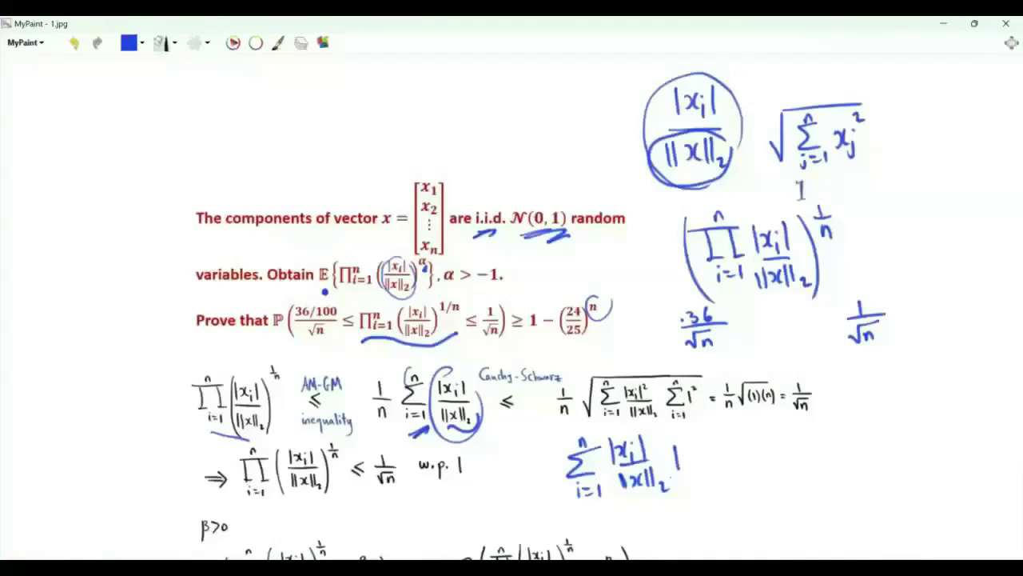
left_click_drag(499, 390, 545, 383)
Write ≤ and a square root containing Σ from i=1 to n
mouse_move(724, 450)
left_mouse_down()
mouse_move(707, 472)
mouse_move(723, 484)
left_mouse_up()
mouse_move(743, 473)
left_mouse_down()
mouse_move(756, 439)
mouse_move(857, 426)
left_mouse_up()
mouse_move(795, 443)
left_mouse_down()
mouse_move(773, 470)
mouse_move(804, 480)
left_mouse_up()
left_click_drag(777, 492, 795, 489)
left_click_drag(801, 491, 802, 500)
left_click_drag(773, 448, 784, 439)
mouse_move(639, 420)
left_mouse_down()
mouse_move(684, 480)
mouse_move(678, 441)
left_mouse_up()
Complete x_i²/||x||₂² inside the first square root
left_click_drag(817, 444, 828, 463)
left_click_drag(829, 444, 819, 467)
mouse_move(834, 458)
left_mouse_down()
mouse_move(834, 471)
mouse_move(851, 454)
left_mouse_up()
mouse_move(813, 472)
left_mouse_down()
mouse_move(858, 470)
mouse_move(821, 509)
left_mouse_up()
mouse_move(828, 483)
left_mouse_down()
mouse_move(830, 507)
mouse_move(841, 506)
left_mouse_up()
left_click_drag(847, 479, 849, 505)
mouse_move(850, 499)
left_mouse_down()
mouse_move(858, 506)
mouse_move(860, 488)
mouse_move(894, 499)
mouse_move(971, 425)
mouse_move(915, 502)
left_mouse_up()
Write the second root √(Σ1²), circle it, note √n above, and circle the middle root
left_click_drag(917, 491, 924, 491)
left_click_drag(918, 498, 935, 497)
left_click_drag(914, 446, 940, 478)
mouse_move(948, 448)
left_mouse_down()
mouse_move(958, 459)
mouse_move(964, 447)
left_mouse_up()
left_click_drag(951, 503, 964, 515)
mouse_move(962, 411)
left_mouse_down()
mouse_move(956, 523)
mouse_move(998, 440)
left_mouse_up()
mouse_move(914, 376)
left_mouse_down()
mouse_move(952, 358)
mouse_move(946, 395)
left_mouse_up()
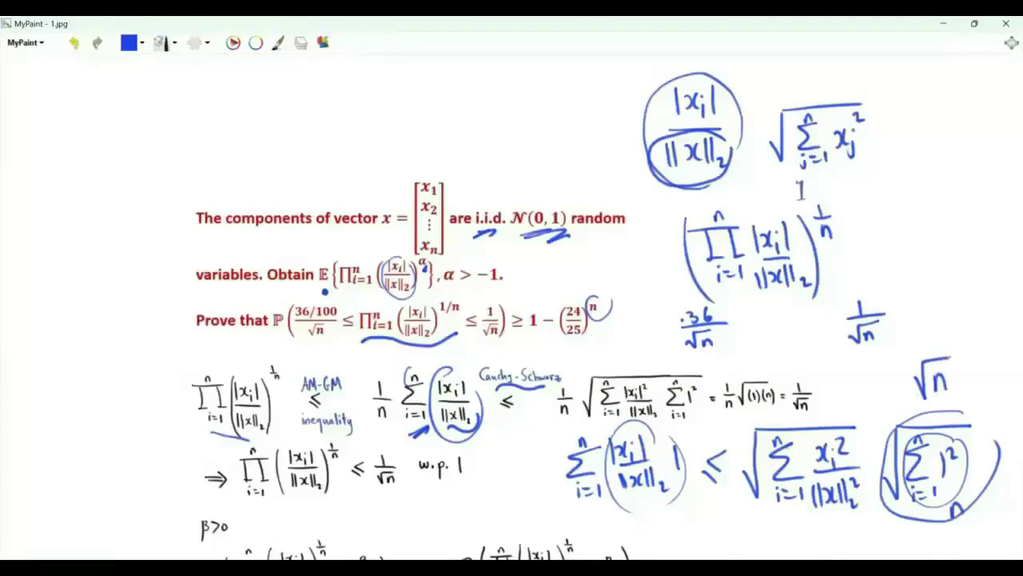
mouse_move(777, 436)
left_mouse_down()
mouse_move(864, 460)
mouse_move(765, 437)
mouse_move(844, 428)
mouse_move(850, 512)
left_mouse_up()
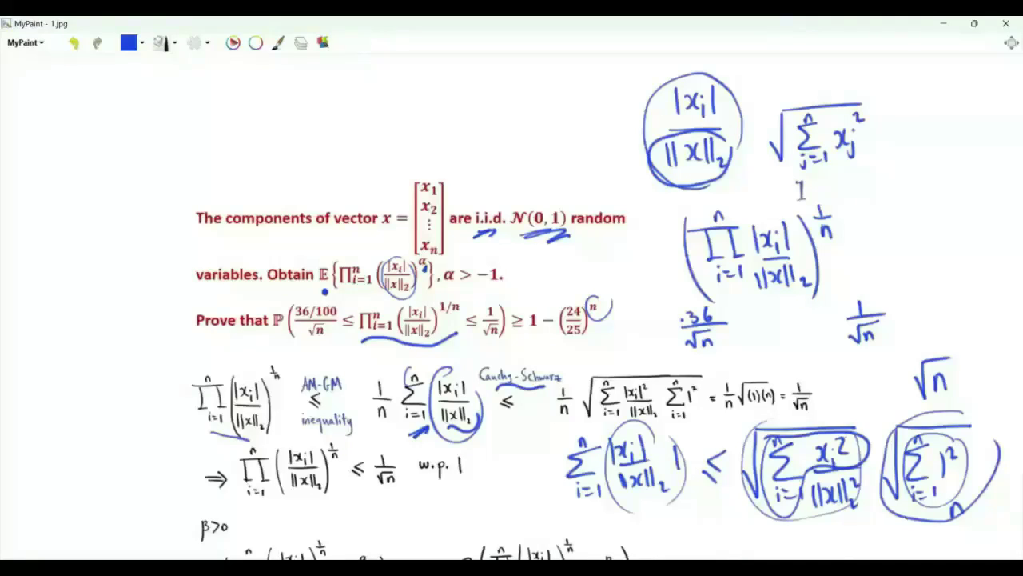
Circle the printed sum and product terms and the 1/√n result, and underline the product bound
mouse_move(417, 365)
left_mouse_down()
mouse_move(472, 444)
mouse_move(489, 382)
mouse_move(549, 384)
left_mouse_up()
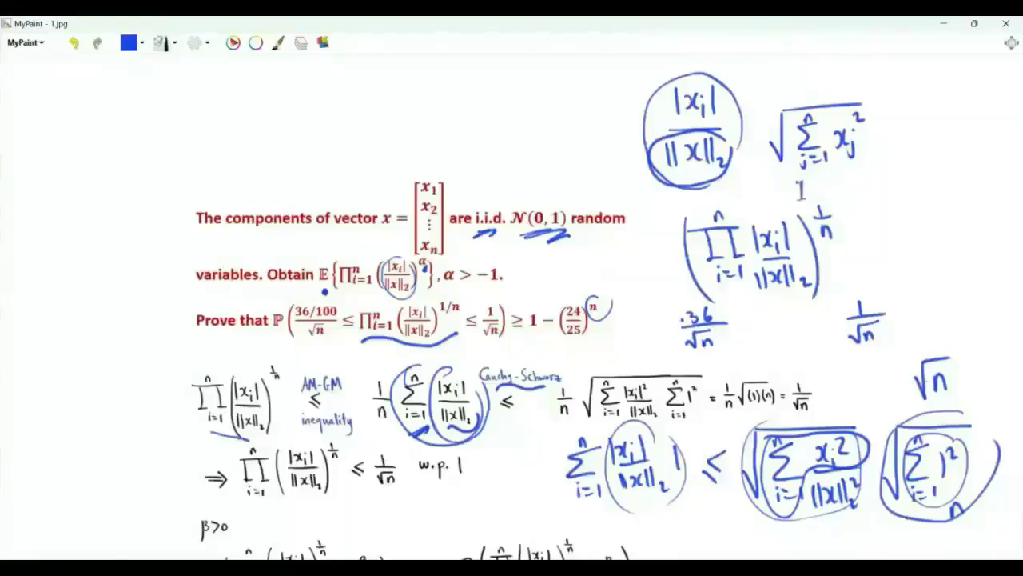
mouse_move(289, 400)
left_mouse_down()
mouse_move(193, 400)
mouse_move(207, 433)
left_mouse_up()
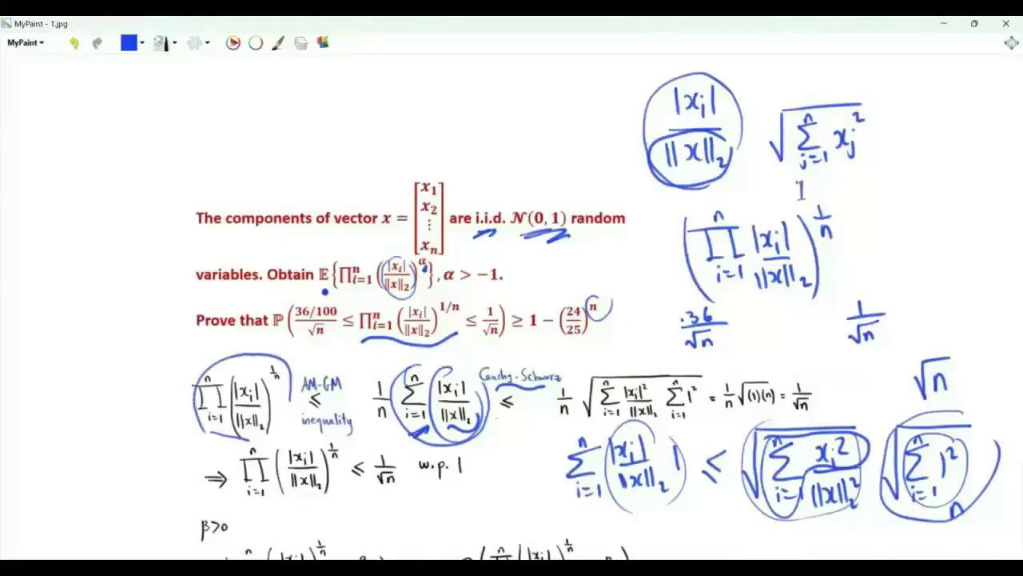
left_click_drag(396, 419, 379, 437)
mouse_move(813, 374)
left_mouse_down()
mouse_move(828, 404)
mouse_move(820, 375)
left_mouse_up()
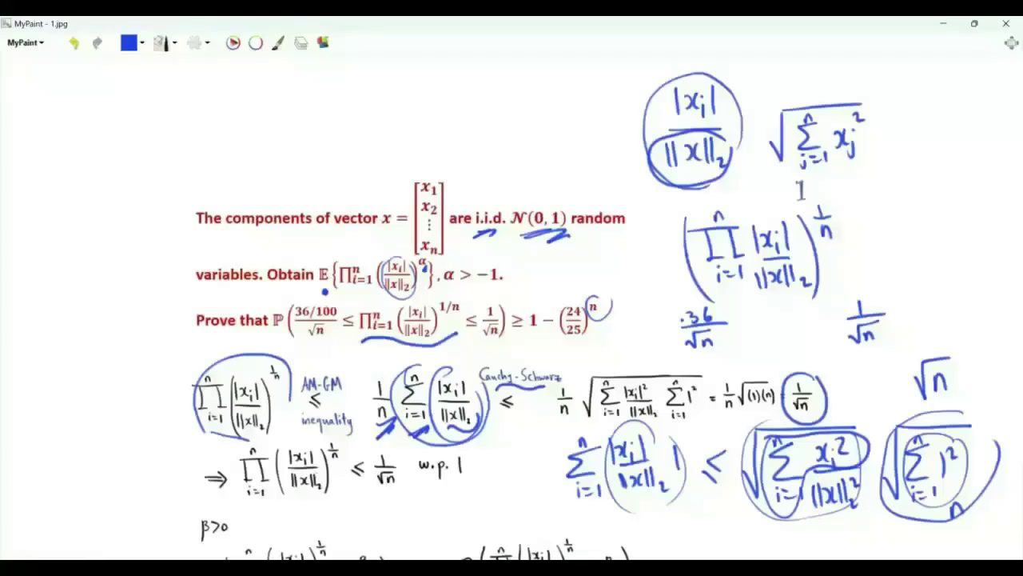
left_click_drag(254, 502, 321, 505)
scroll(800, 189, "down", 5)
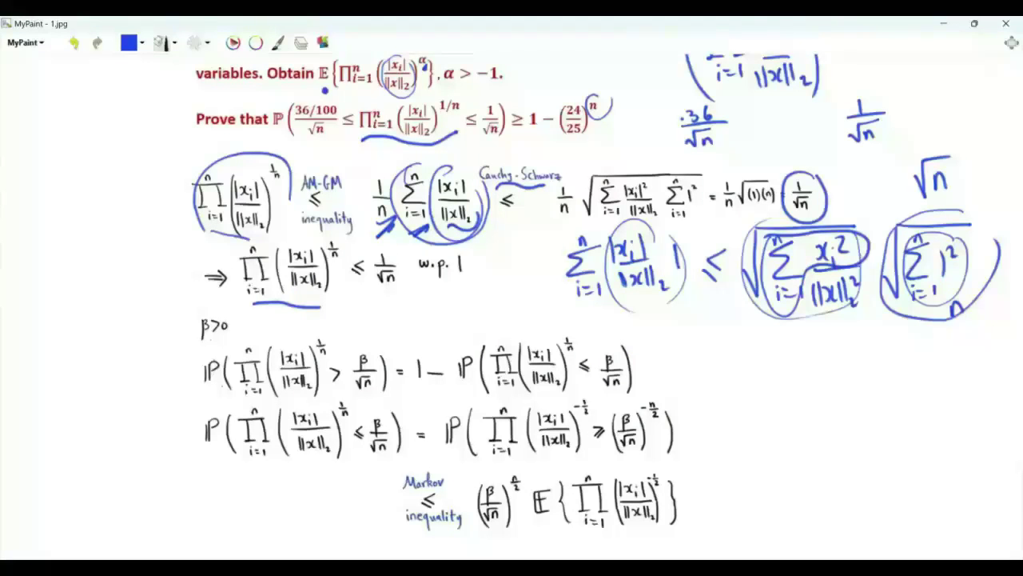
Underline the products in the P lines and circle β/√n and the third-line product
left_click_drag(252, 403, 312, 401)
left_click_drag(505, 391, 555, 392)
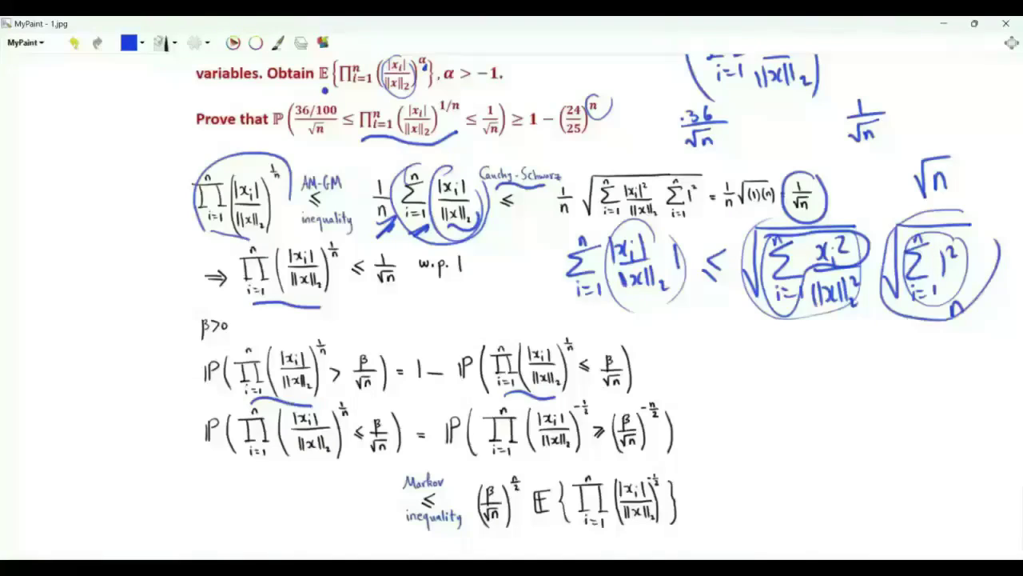
left_click_drag(614, 394, 630, 386)
key("ctrl+z")
key("ctrl+z")
mouse_move(618, 345)
left_mouse_down()
mouse_move(598, 353)
mouse_move(628, 390)
left_mouse_up()
left_click_drag(544, 399, 557, 460)
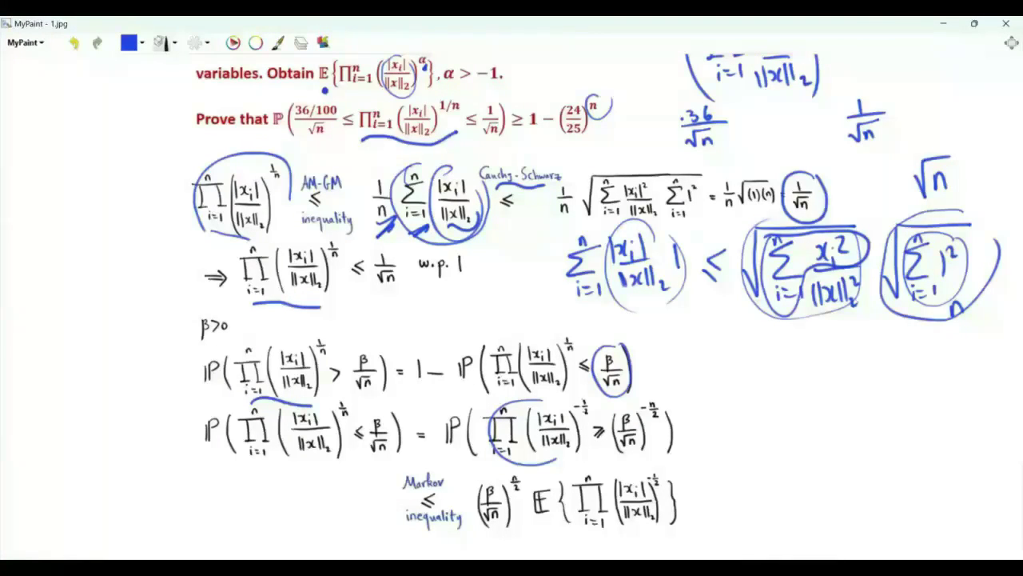
Underline the −n/2 P expression and circle the Markov label, (β/√n)^(-n/2) and the product
left_click_drag(454, 459, 674, 457)
left_click_drag(454, 482, 410, 537)
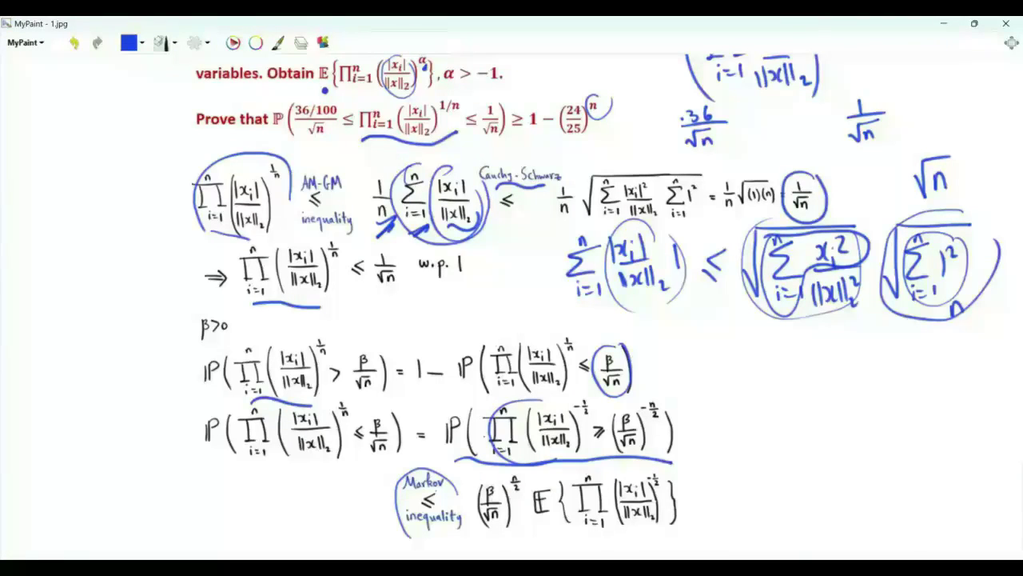
mouse_move(660, 402)
left_mouse_down()
mouse_move(615, 409)
mouse_move(659, 398)
left_mouse_up()
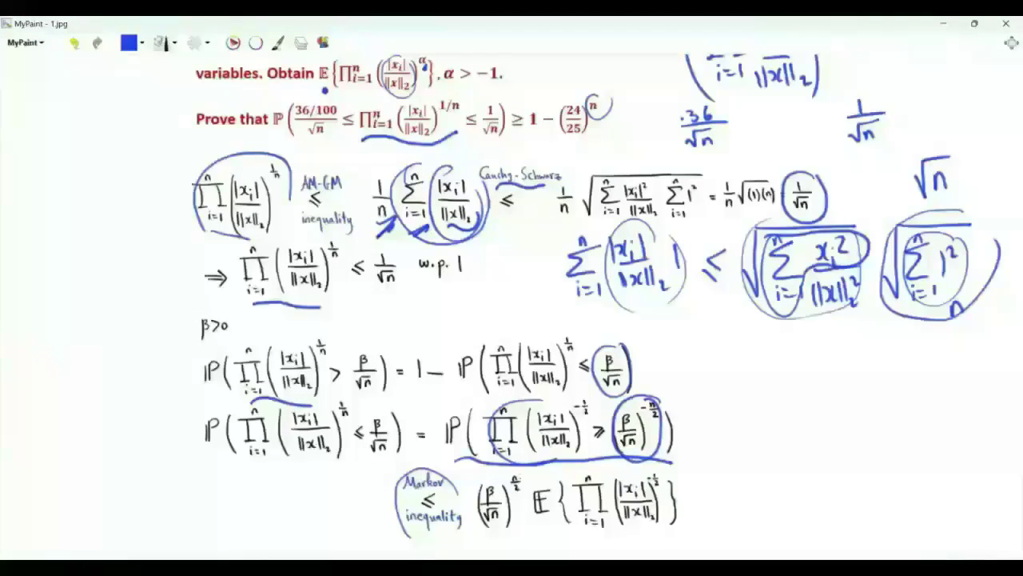
mouse_move(504, 400)
left_mouse_down()
mouse_move(490, 454)
mouse_move(569, 460)
mouse_move(595, 393)
mouse_move(513, 392)
left_mouse_up()
left_click_drag(604, 542, 624, 537)
Underline the Obtain E{…} and Markov expectation products and the left ≤ β/√n expression, then go to 2.jpeg
mouse_move(336, 95)
left_mouse_down()
mouse_move(436, 89)
mouse_move(433, 64)
left_mouse_up()
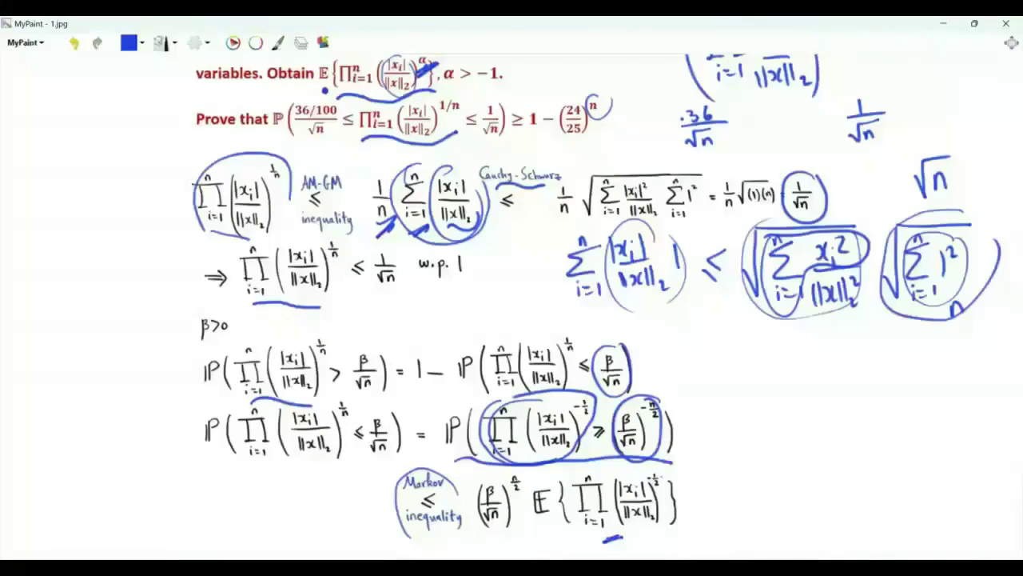
left_click_drag(544, 528, 623, 532)
mouse_move(259, 474)
left_mouse_down()
mouse_move(371, 463)
mouse_move(323, 482)
left_mouse_up()
mouse_move(200, 354)
left_mouse_down()
mouse_move(222, 342)
mouse_move(393, 385)
mouse_move(256, 334)
mouse_move(237, 337)
left_mouse_up()
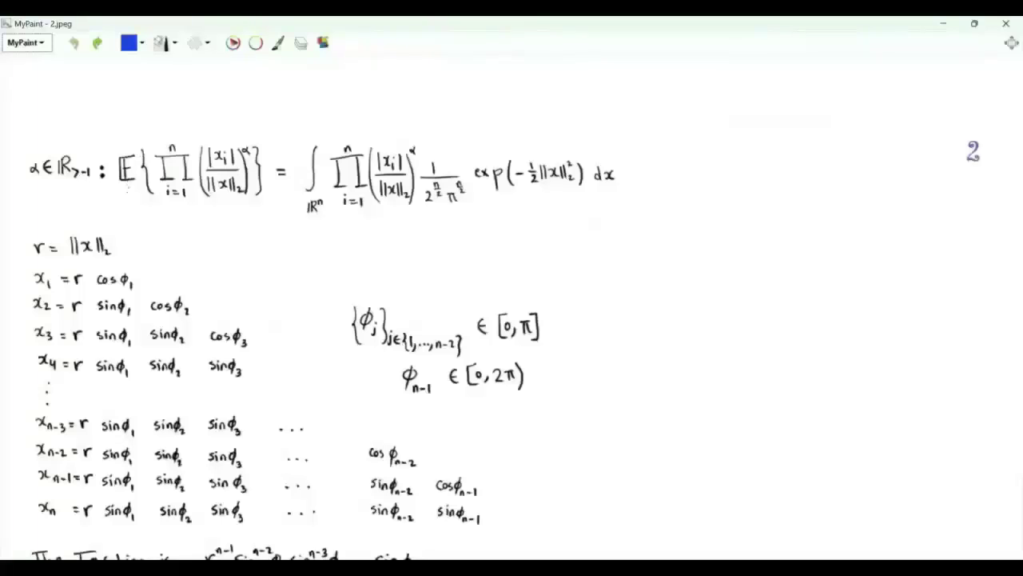
left_click(128, 192)
Handwrite E{g(x)} in blue above the expectation formula
left_click_drag(177, 206, 223, 212)
left_click_drag(182, 74, 184, 103)
mouse_move(193, 67)
left_mouse_down()
mouse_move(214, 115)
mouse_move(227, 97)
mouse_move(232, 117)
left_mouse_up()
mouse_move(247, 78)
left_mouse_down()
mouse_move(243, 106)
mouse_move(261, 100)
left_mouse_up()
left_click_drag(261, 85, 249, 101)
left_click_drag(264, 80, 267, 103)
left_click_drag(273, 67, 284, 109)
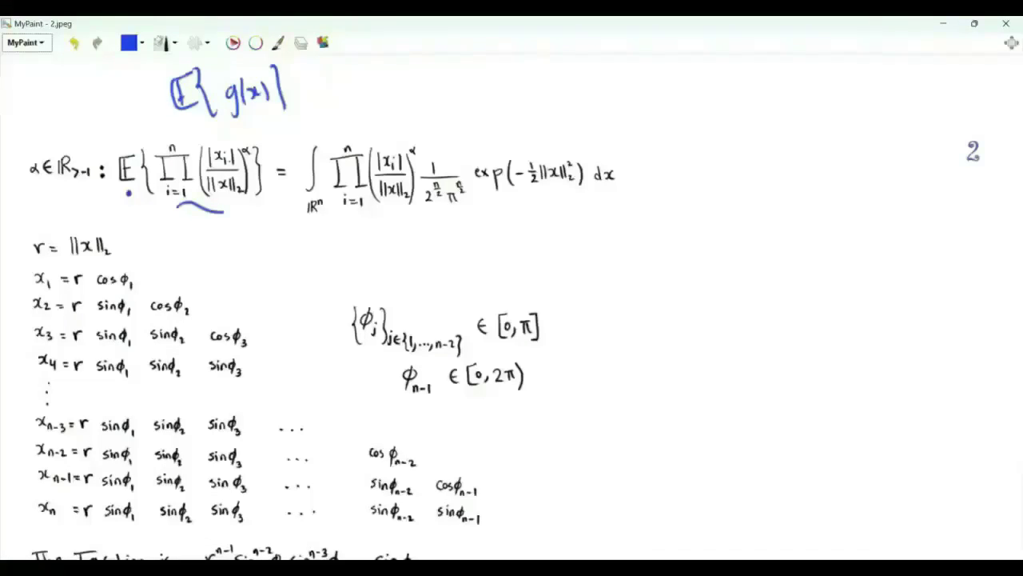
Continue with '= ∫ over ℝⁿ g(x)' after E{g(x)}
left_click_drag(311, 89, 326, 88)
left_click_drag(312, 96, 326, 95)
left_click_drag(357, 61, 351, 136)
mouse_move(355, 122)
left_mouse_down()
mouse_move(363, 134)
mouse_move(369, 116)
left_mouse_up()
left_click_drag(401, 83, 389, 111)
left_click_drag(409, 80, 407, 102)
left_click_drag(413, 88, 414, 99)
mouse_move(425, 79)
left_mouse_down()
mouse_move(430, 104)
mouse_move(443, 106)
left_mouse_up()
Finish the integral with f(x)dx
mouse_move(440, 87)
left_mouse_down()
mouse_move(453, 85)
mouse_move(464, 104)
left_mouse_up()
left_click_drag(473, 83, 485, 99)
mouse_move(485, 83)
left_mouse_down()
mouse_move(473, 99)
mouse_move(506, 101)
left_mouse_up()
mouse_move(512, 72)
left_mouse_down()
mouse_move(512, 103)
mouse_move(524, 101)
left_mouse_up()
left_click_drag(530, 83, 518, 101)
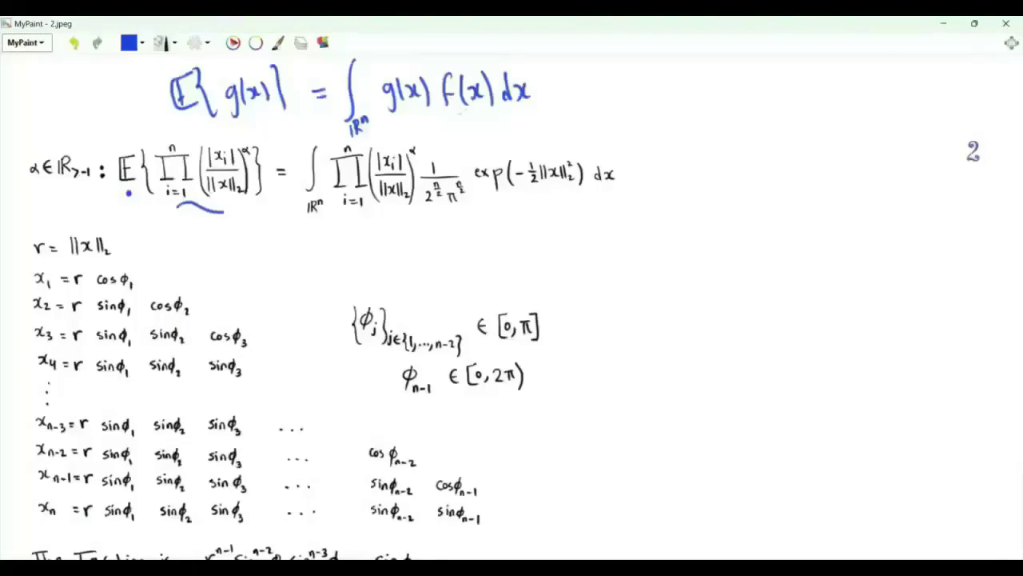
Write the single density f(xᵢ) = 1/√2π to the right
left_click_drag(654, 75, 644, 114)
mouse_move(643, 97)
left_mouse_down()
mouse_move(657, 97)
mouse_move(663, 113)
left_mouse_up()
left_click_drag(669, 88, 685, 112)
mouse_move(689, 76)
left_mouse_down()
mouse_move(692, 116)
mouse_move(715, 94)
left_mouse_up()
left_click_drag(704, 104, 715, 104)
mouse_move(751, 72)
left_mouse_down()
mouse_move(756, 89)
mouse_move(784, 96)
left_mouse_up()
mouse_move(727, 125)
left_mouse_down()
mouse_move(768, 104)
mouse_move(749, 134)
left_mouse_up()
mouse_move(750, 120)
left_mouse_down()
mouse_move(763, 118)
mouse_move(752, 134)
left_mouse_up()
left_click_drag(760, 120, 762, 134)
Complete the density with exp(-½xᵢ²)
left_click_drag(792, 102, 812, 110)
left_click_drag(816, 93, 818, 120)
mouse_move(838, 83)
left_mouse_down()
mouse_move(836, 124)
mouse_move(849, 100)
mouse_move(865, 99)
left_mouse_up()
left_click_drag(857, 103, 874, 103)
mouse_move(862, 110)
left_mouse_down()
mouse_move(875, 121)
mouse_move(888, 104)
left_mouse_up()
left_click_drag(888, 85, 877, 106)
left_click_drag(891, 100, 892, 113)
left_click_drag(892, 74, 899, 83)
left_click_drag(905, 70, 909, 115)
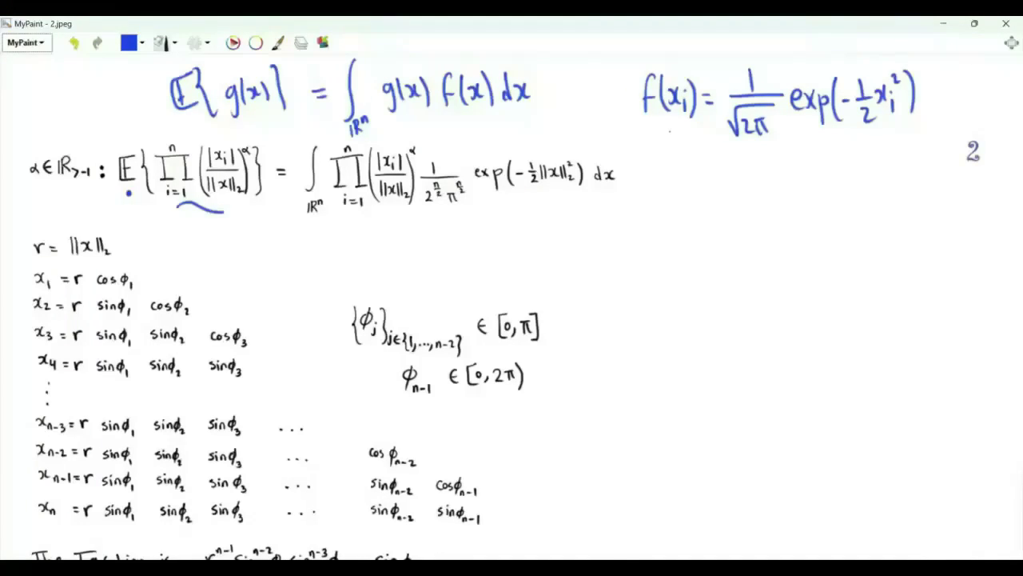
Write f(x) = ∏ below the single density and underline f(xᵢ)
mouse_move(690, 158)
left_mouse_down()
mouse_move(676, 203)
mouse_move(690, 179)
left_mouse_up()
left_click_drag(694, 160, 689, 200)
left_click_drag(695, 169, 708, 198)
mouse_move(710, 168)
left_mouse_down()
mouse_move(692, 199)
mouse_move(713, 203)
left_mouse_up()
left_click_drag(728, 181, 740, 182)
mouse_move(729, 190)
left_mouse_down()
mouse_move(796, 156)
mouse_move(758, 200)
left_mouse_up()
left_click_drag(752, 200, 780, 198)
left_click_drag(793, 156, 792, 200)
left_click_drag(742, 153, 912, 120)
left_click_drag(807, 138, 887, 120)
Add product limits i=1 to n and write f(xᵢ) after the product
mouse_move(771, 219)
left_mouse_down()
mouse_move(771, 231)
mouse_move(787, 217)
left_mouse_up()
left_click(770, 211)
left_click_drag(775, 224, 789, 224)
left_click_drag(797, 216, 797, 228)
mouse_move(773, 157)
left_mouse_down()
mouse_move(827, 198)
mouse_move(837, 176)
left_mouse_up()
left_click_drag(850, 154, 845, 194)
left_click_drag(853, 165, 869, 184)
left_click_drag(881, 155, 886, 199)
Start the expanded form with 1/(2π)^(n/2)
left_click_drag(691, 294, 702, 295)
mouse_move(729, 260)
left_mouse_down()
mouse_move(729, 273)
mouse_move(757, 276)
left_mouse_up()
left_click_drag(720, 304, 726, 299)
left_click_drag(716, 298, 714, 331)
mouse_move(750, 291)
left_mouse_down()
mouse_move(759, 321)
mouse_move(776, 293)
left_mouse_up()
left_click_drag(766, 297, 779, 305)
Write exp(-½Σxᵢ²) and circle Σxᵢ² and ‖x‖₂²
mouse_move(808, 272)
left_mouse_down()
mouse_move(830, 302)
mouse_move(839, 280)
left_mouse_up()
left_click_drag(857, 240, 856, 305)
left_click_drag(857, 272, 899, 276)
left_click_drag(894, 284, 909, 301)
left_click_drag(945, 241, 946, 277)
mouse_move(927, 287)
left_mouse_down()
mouse_move(929, 296)
mouse_move(948, 281)
left_mouse_up()
mouse_move(929, 241)
left_mouse_down()
mouse_move(938, 235)
mouse_move(967, 282)
left_mouse_up()
left_click_drag(964, 239, 974, 248)
left_click_drag(983, 225, 995, 294)
mouse_move(963, 224)
left_mouse_down()
mouse_move(919, 240)
mouse_move(978, 237)
left_mouse_up()
mouse_move(562, 153)
left_mouse_down()
mouse_move(550, 192)
mouse_move(579, 159)
left_mouse_up()
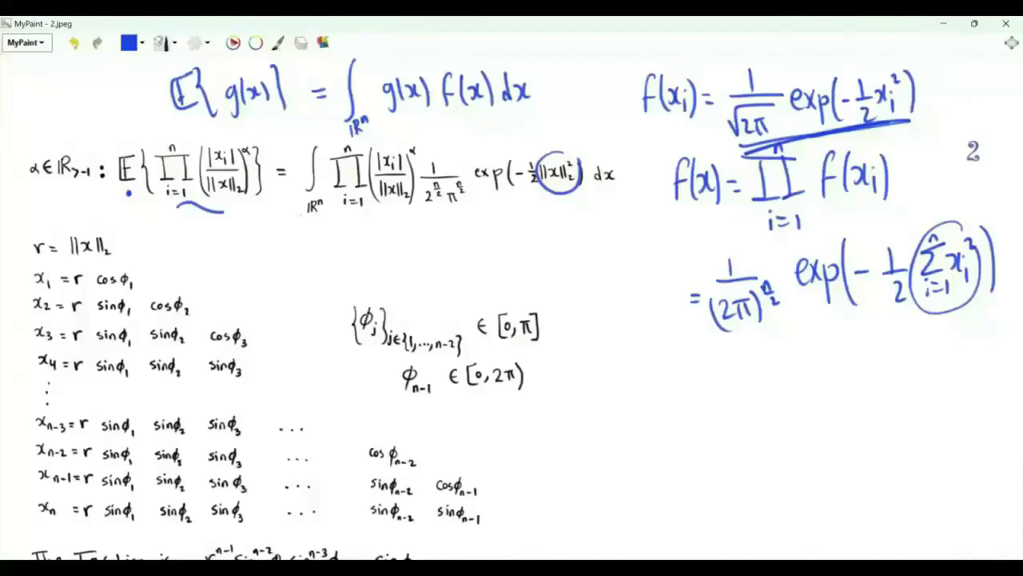
List the variables x₁ x₂ … xₙ
left_click_drag(285, 240, 309, 257)
left_click_drag(318, 235, 355, 254)
left_click_drag(388, 241, 452, 240)
left_click_drag(467, 227, 497, 241)
Write r, φ₁, φ₂, …, φₙ₋₁ below the x variables
left_click_drag(299, 265, 343, 267)
left_click_drag(335, 261, 336, 283)
mouse_move(346, 276)
left_mouse_down()
mouse_move(346, 287)
mouse_move(379, 269)
left_mouse_up()
left_click_drag(372, 257, 373, 285)
left_click_drag(379, 276, 389, 284)
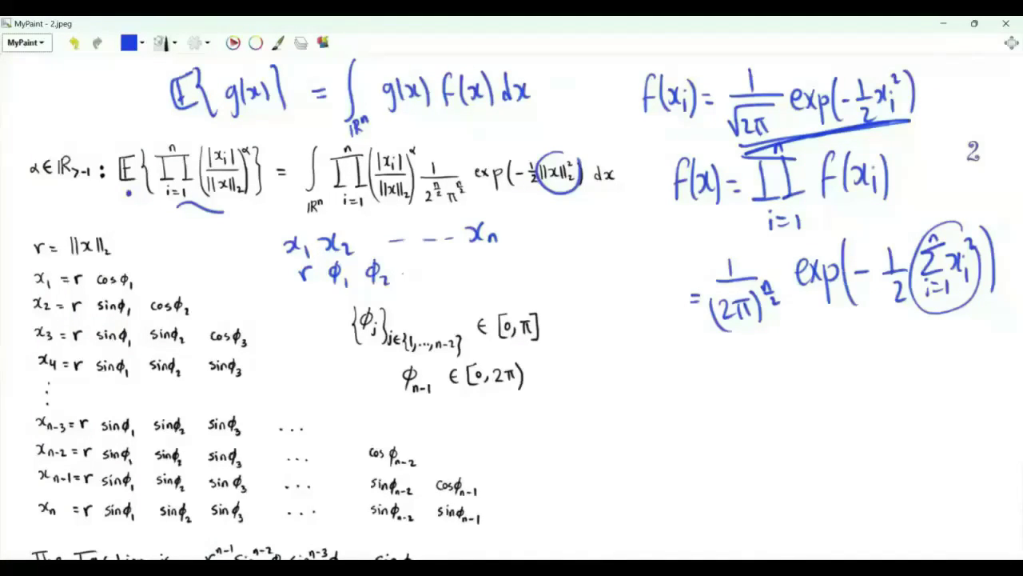
left_click_drag(480, 263, 491, 268)
mouse_move(485, 251)
left_mouse_down()
mouse_move(485, 277)
mouse_move(502, 278)
left_mouse_up()
left_click_drag(506, 273, 513, 273)
left_click_drag(521, 264, 521, 277)
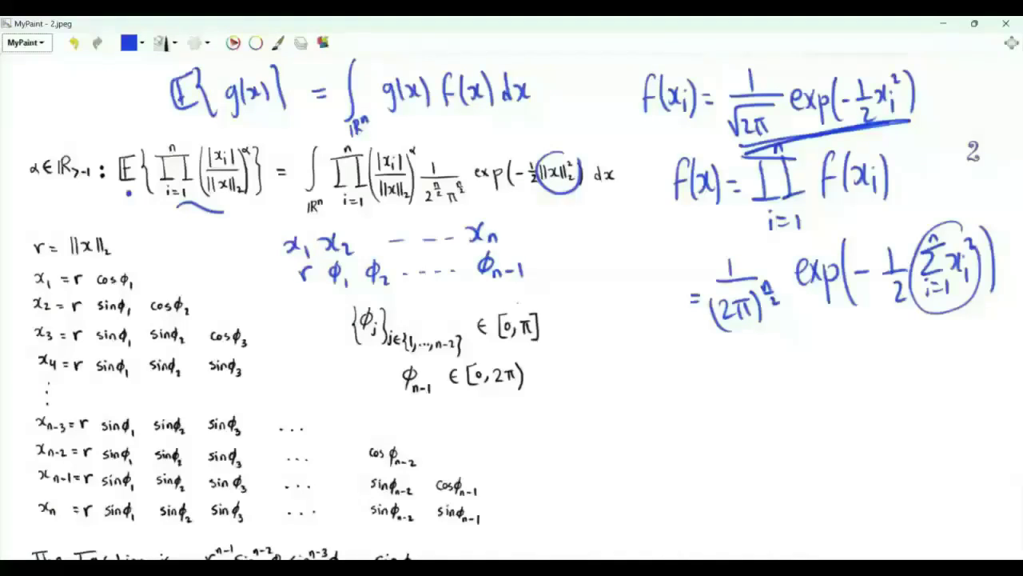
Circle r, underline ‖x‖, write r = ‖x‖₂ = √Σxᵢ², and circle φₙ₋₁
mouse_move(288, 281)
left_mouse_down()
mouse_move(289, 264)
mouse_move(286, 275)
left_mouse_up()
mouse_move(76, 260)
left_mouse_down()
mouse_move(105, 259)
mouse_move(130, 242)
left_mouse_up()
left_click_drag(117, 247, 130, 247)
mouse_move(135, 240)
left_mouse_down()
mouse_move(153, 214)
mouse_move(211, 213)
left_mouse_up()
mouse_move(173, 226)
left_mouse_down()
mouse_move(161, 238)
mouse_move(187, 257)
left_mouse_up()
mouse_move(157, 230)
left_mouse_down()
mouse_move(166, 221)
mouse_move(203, 252)
left_mouse_up()
left_click_drag(201, 221, 212, 231)
mouse_move(512, 253)
left_mouse_down()
mouse_move(478, 281)
mouse_move(537, 264)
left_mouse_up()
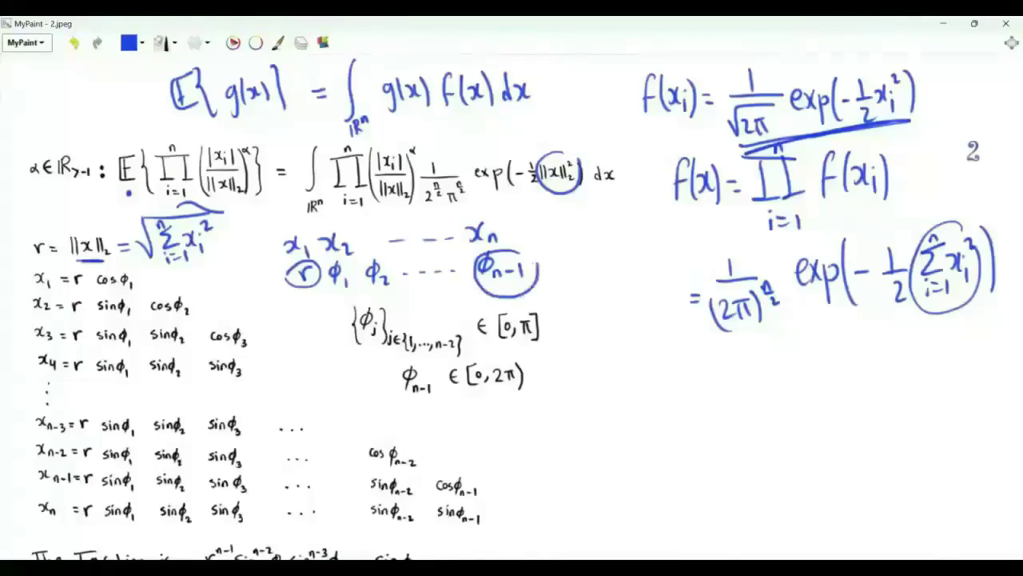
Underline [0, 2π) and the φ₁ φ₂ list, and bracket the coordinate equations
left_click_drag(475, 392, 516, 395)
left_click_drag(345, 299, 445, 300)
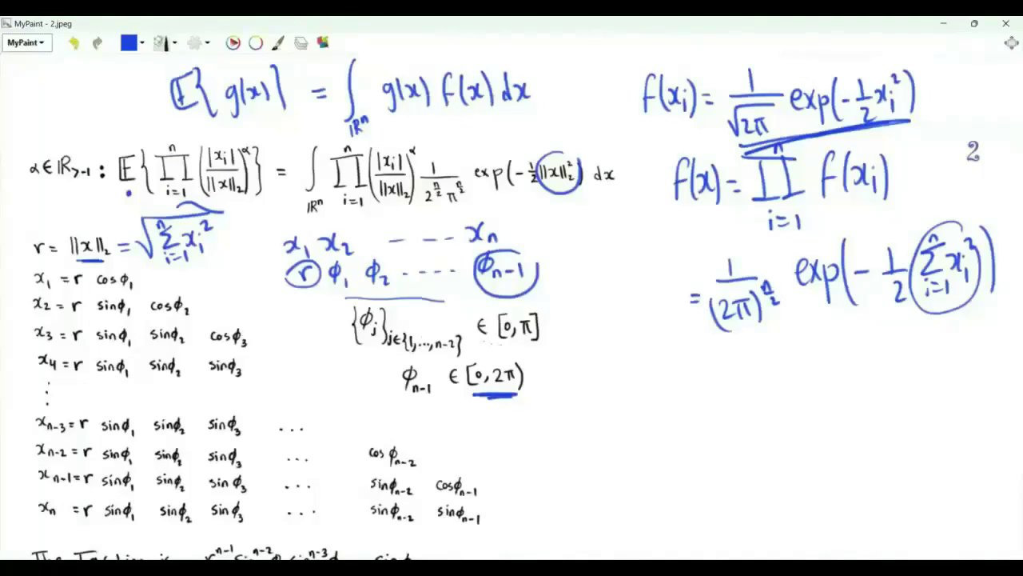
left_click_drag(24, 272, 29, 516)
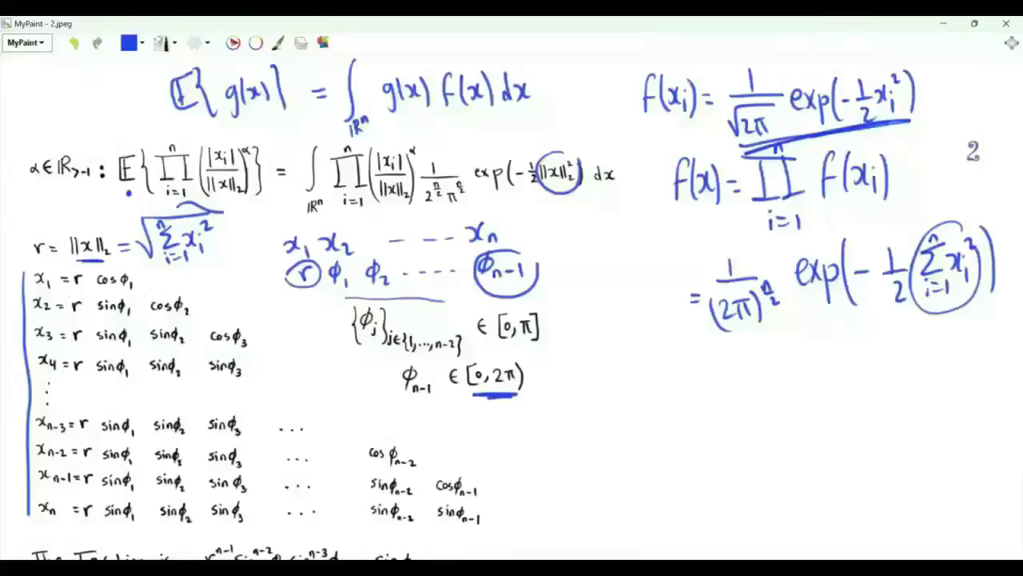
left_click_drag(44, 288, 57, 292)
Draw an arrow from dx down to dr dφ₁…dφₙ₋₁
mouse_move(595, 188)
left_mouse_down()
mouse_move(618, 182)
mouse_move(615, 343)
left_mouse_up()
mouse_move(611, 361)
left_mouse_down()
mouse_move(611, 390)
mouse_move(660, 387)
mouse_move(664, 398)
left_mouse_up()
left_click(704, 383)
left_click_drag(720, 379, 723, 390)
left_click_drag(732, 377, 729, 397)
left_click_drag(735, 387, 757, 389)
left_click_drag(759, 381, 760, 395)
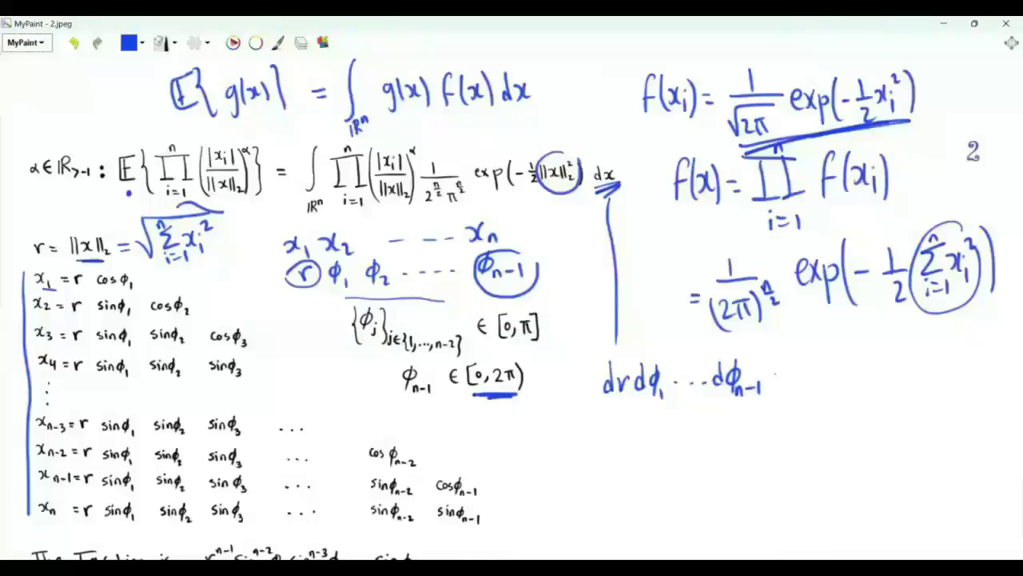
scroll(511, 304, "down", 3)
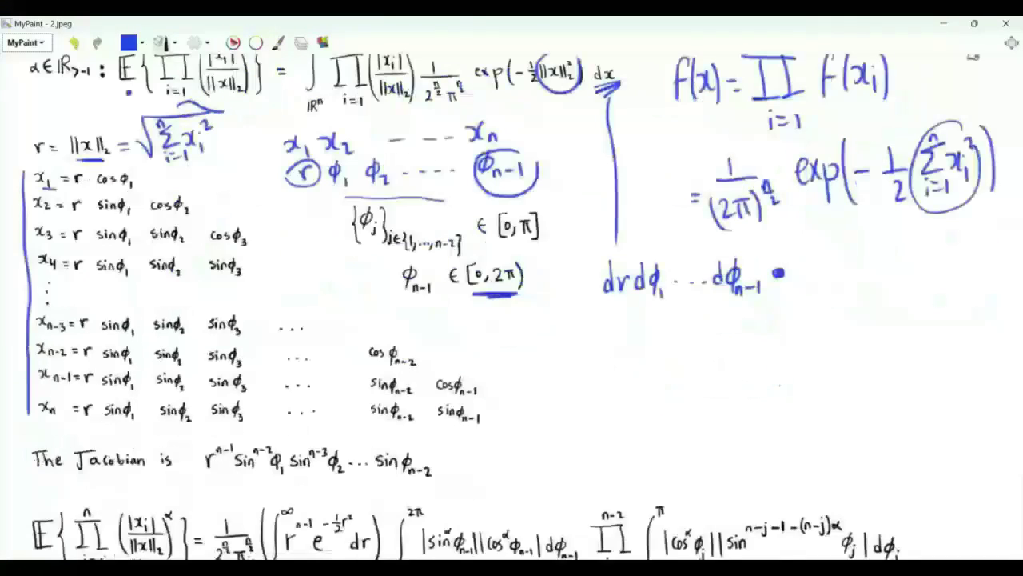
Circle the n-1 exponent of r in the Jacobian line
mouse_move(236, 445)
left_mouse_down()
mouse_move(214, 454)
mouse_move(278, 444)
left_mouse_up()
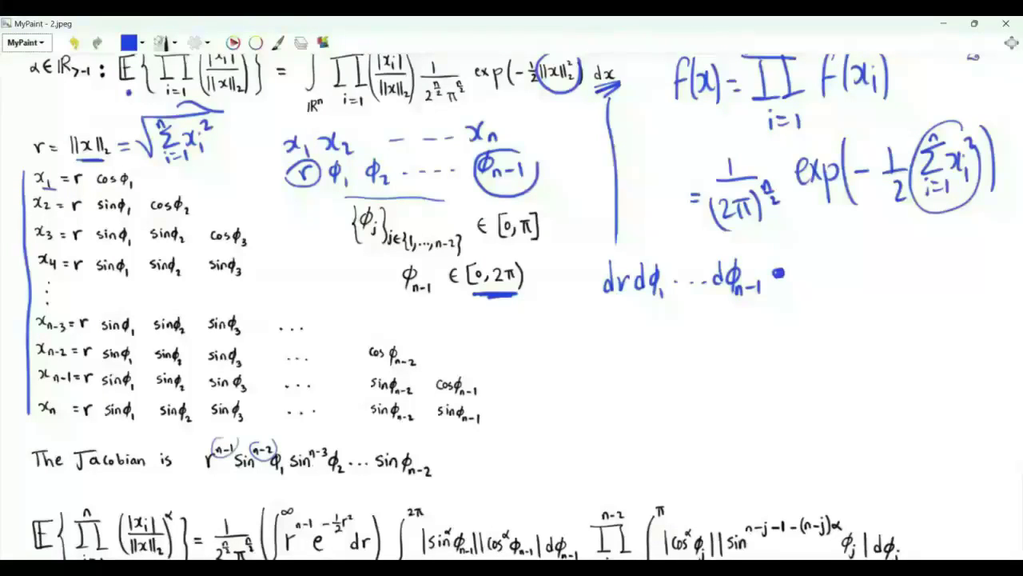